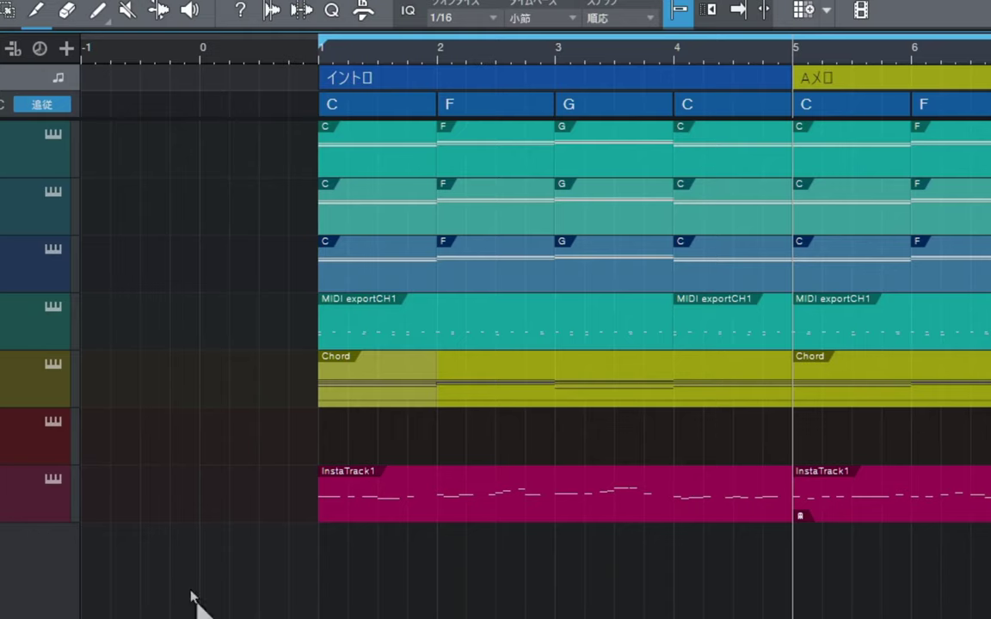
Place the playback cursor at the start of the イントロ section and set the song's bar offset to 0.
click(320, 58)
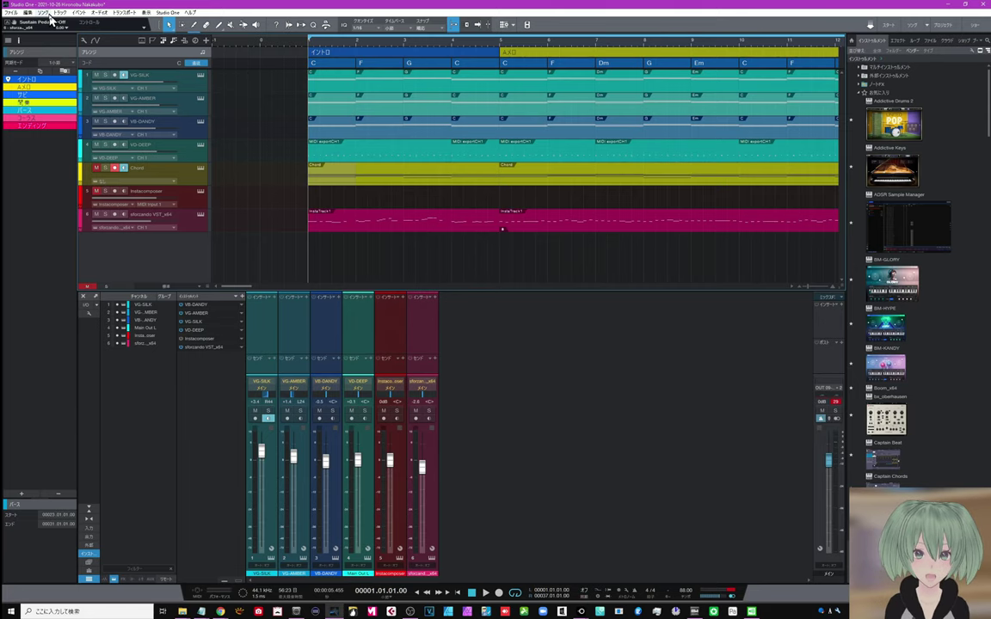
click(49, 15)
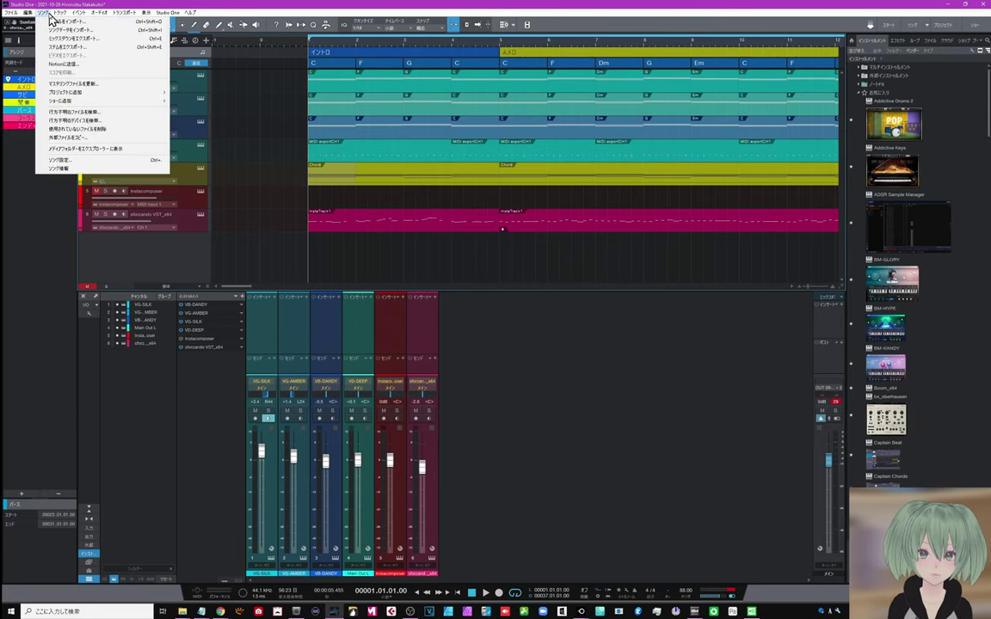
click(62, 171)
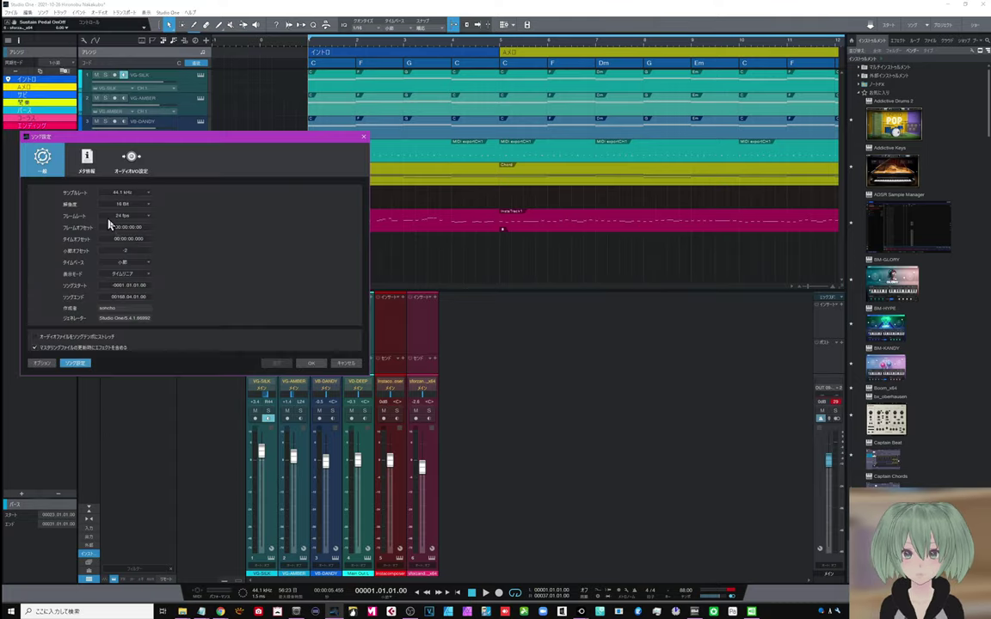
click(140, 250)
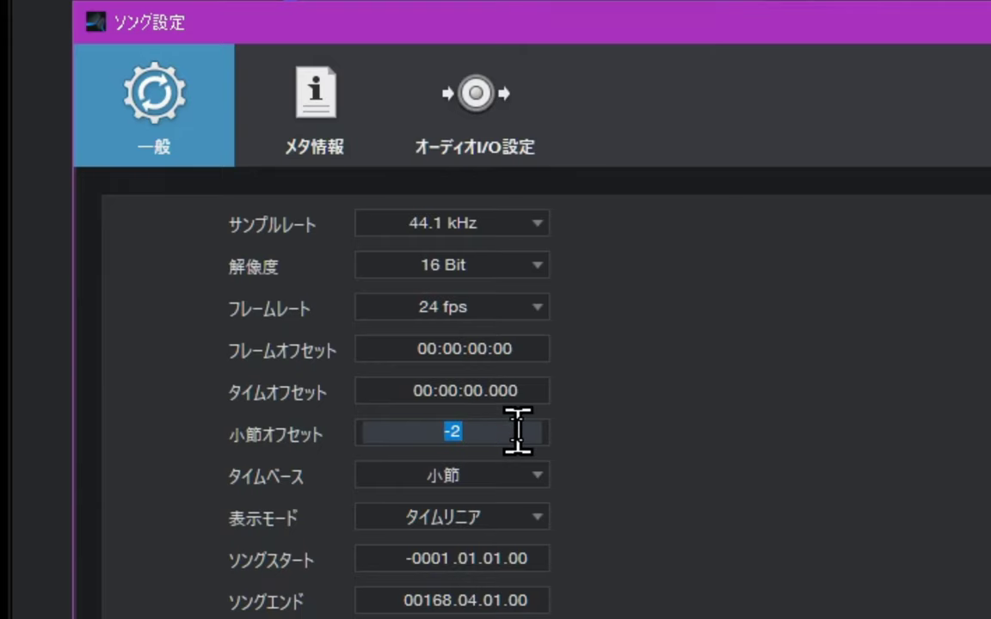
text(0)
key(Return)
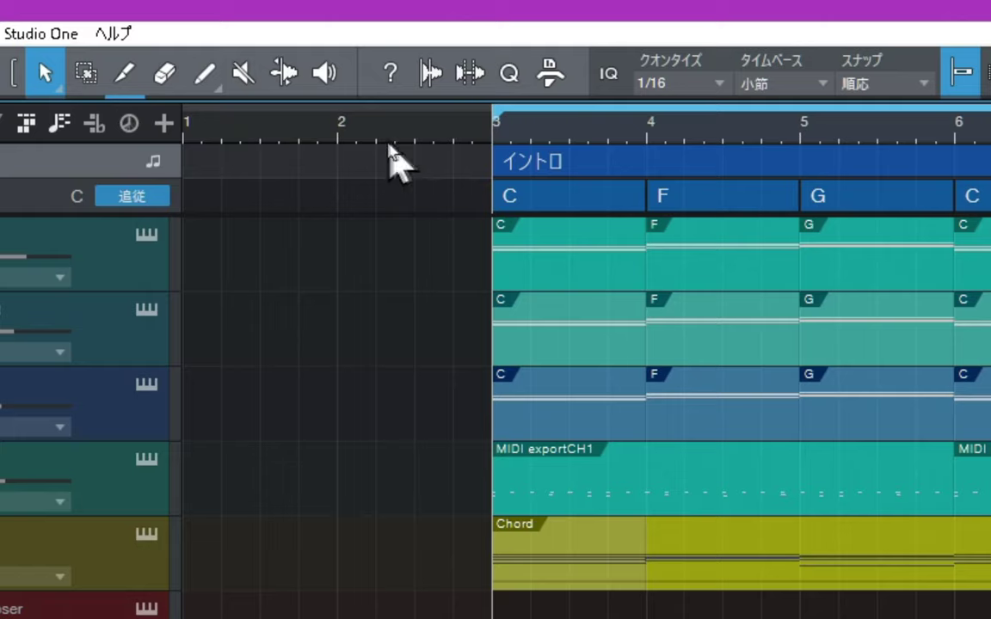
Set the bar offset to the cursor position so that bar numbering starts at the イントロ section.
right_click(374, 127)
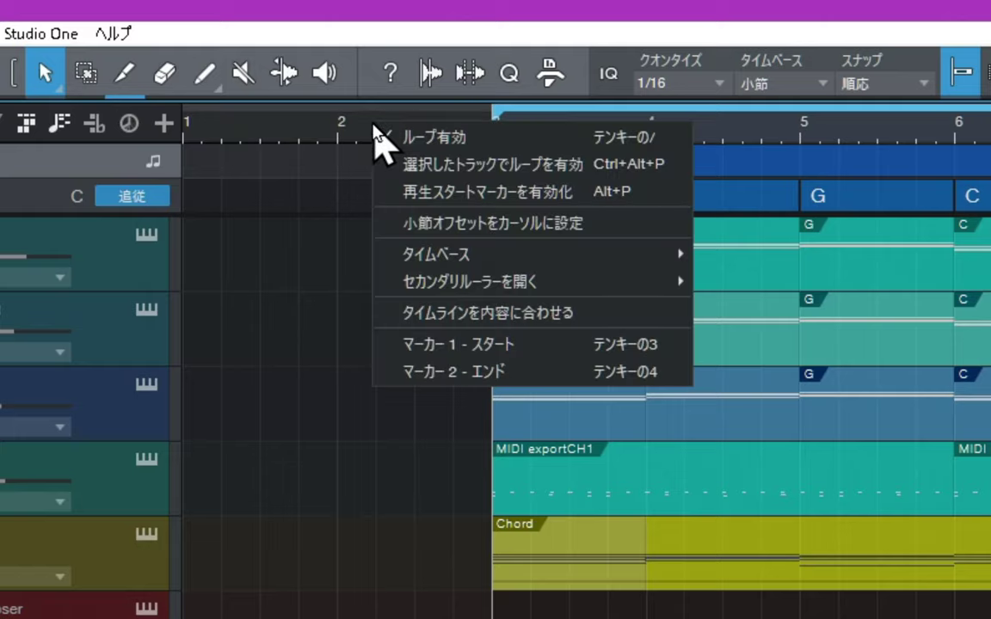
mouse_move(438, 258)
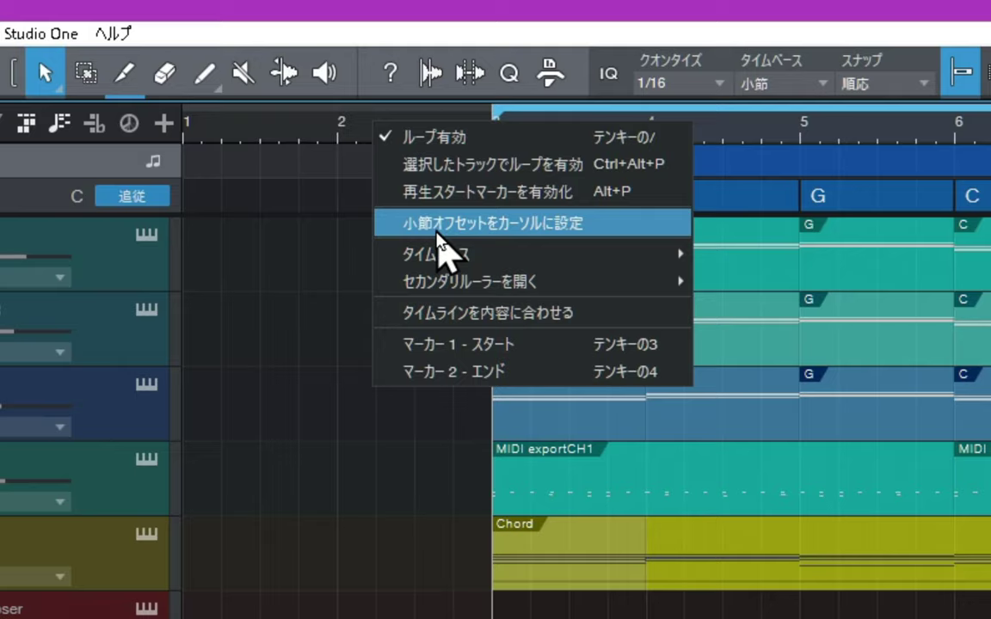
click(437, 230)
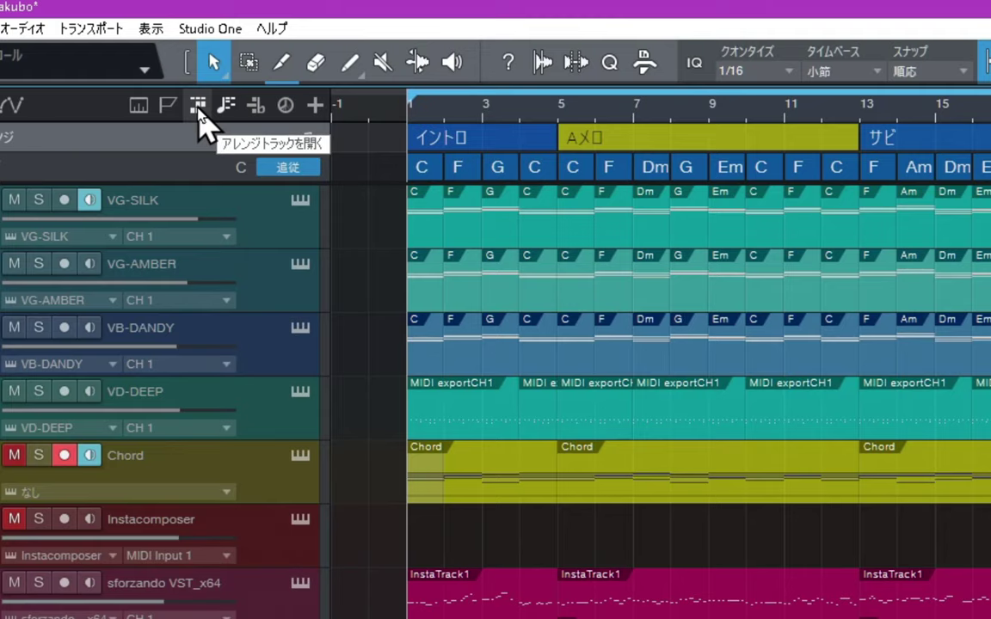
Toggle the arranger track's visibility off and back on twice.
click(197, 106)
click(198, 106)
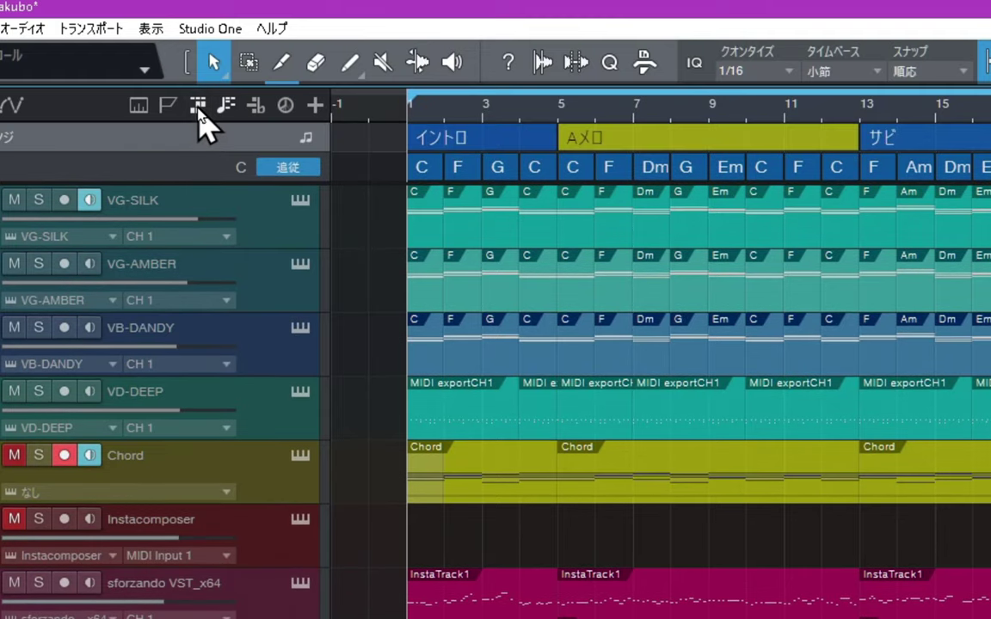
click(198, 106)
click(199, 106)
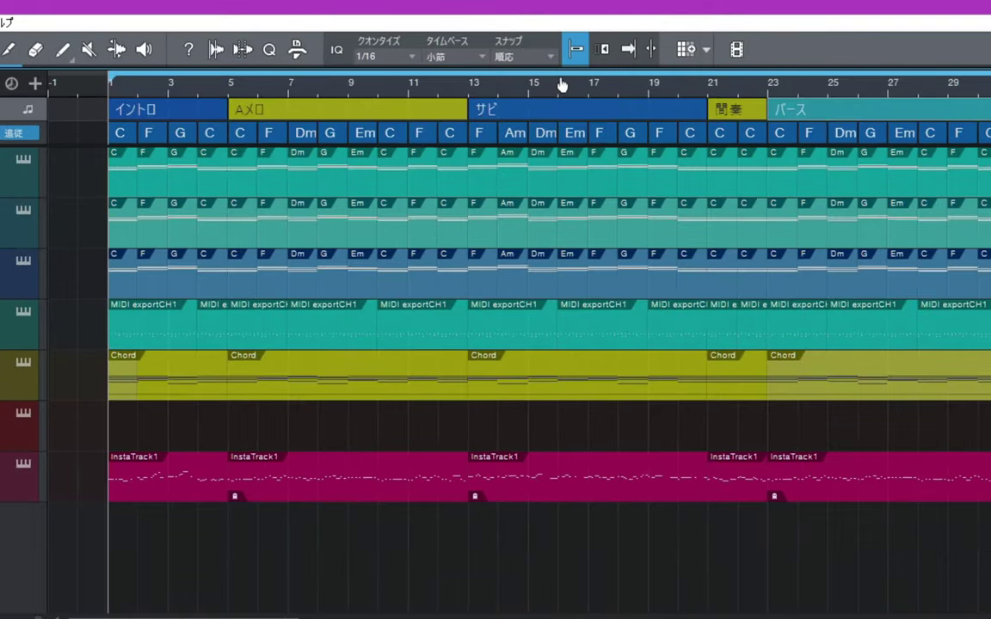
Draw a new arranger section with the Paint tool from bar 43 to bar 47, directly after エンディング.
drag(562, 85, 562, 82)
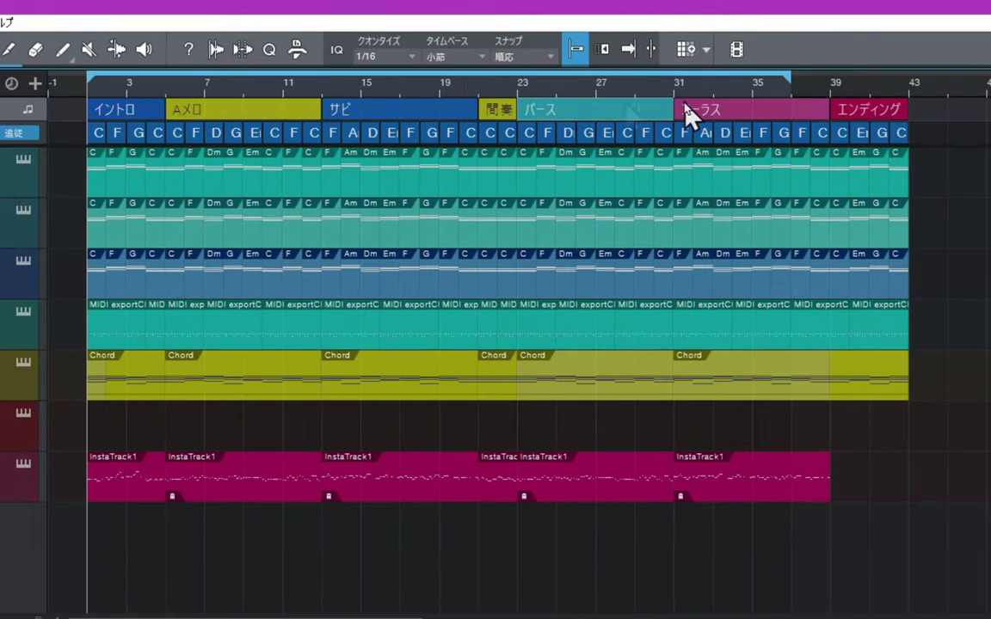
click(63, 49)
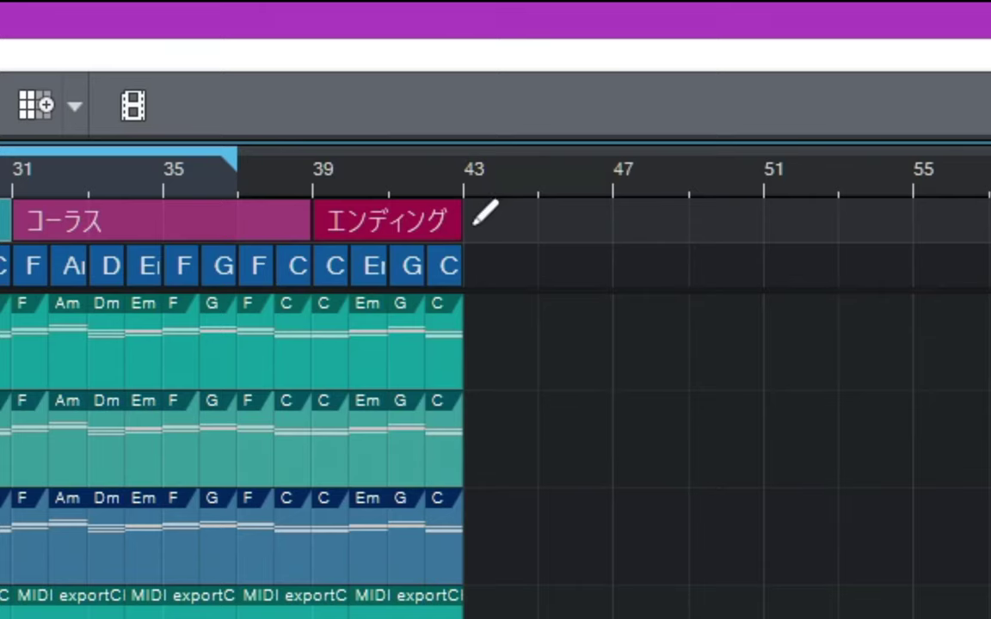
drag(474, 222, 612, 219)
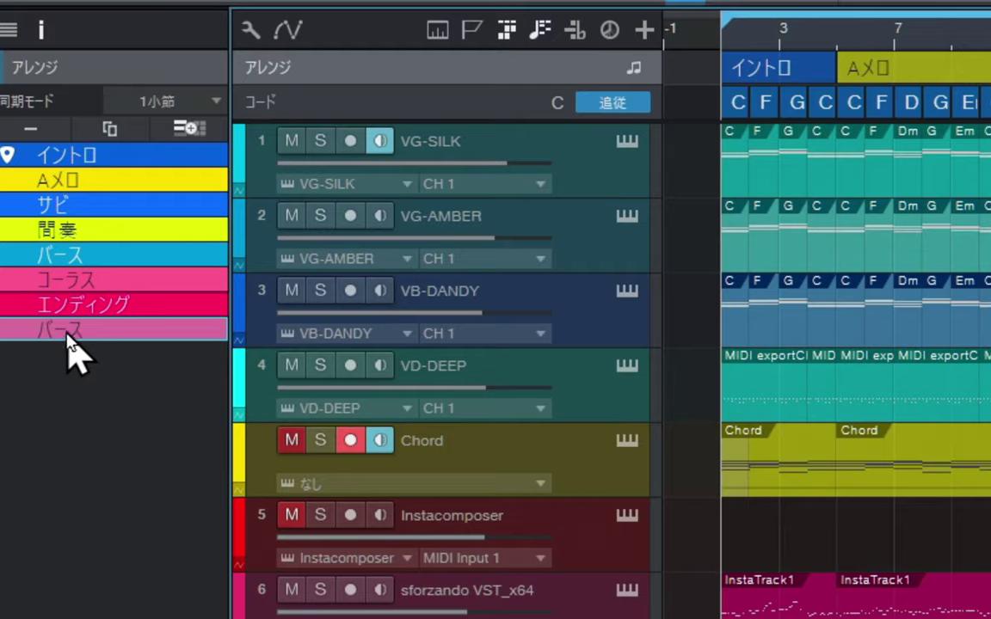
Rename the new section at the end of the arranger list as Cメロ.
double_click(68, 335)
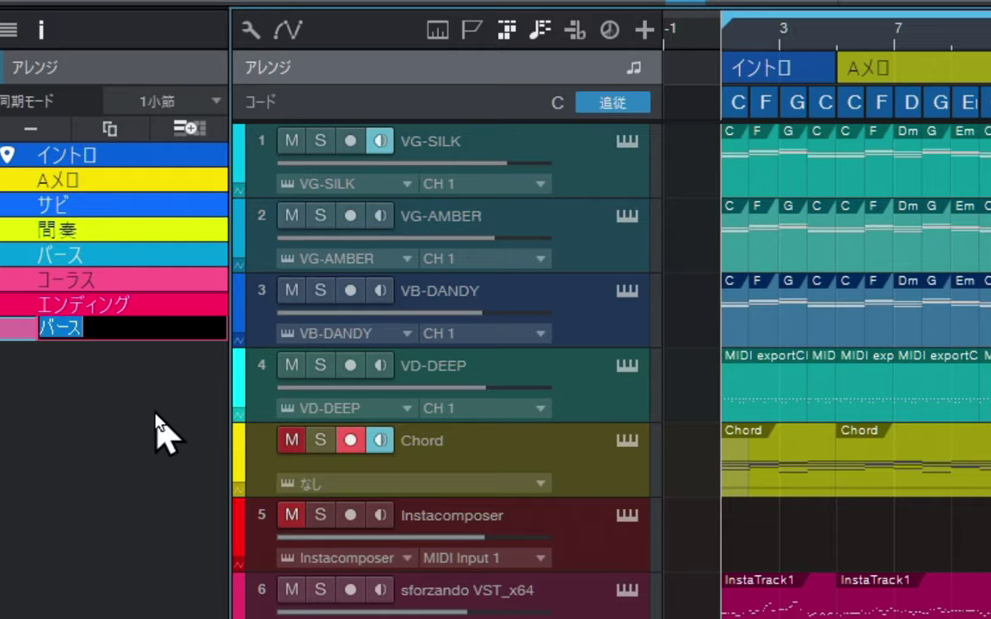
text(C)
key(Zenkaku_Hankaku)
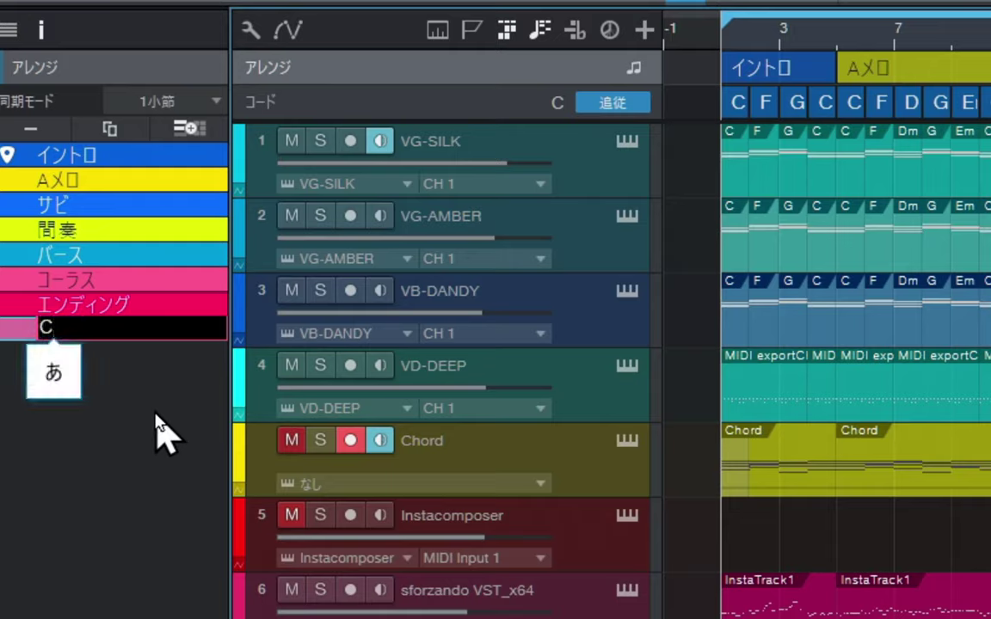
text(mero)
key(space)
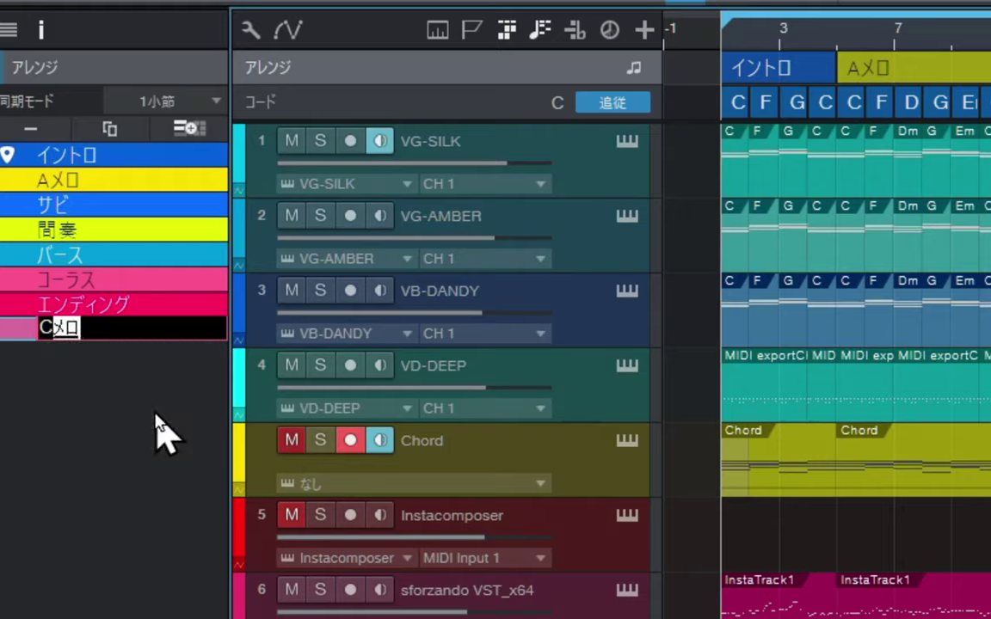
key(Return)
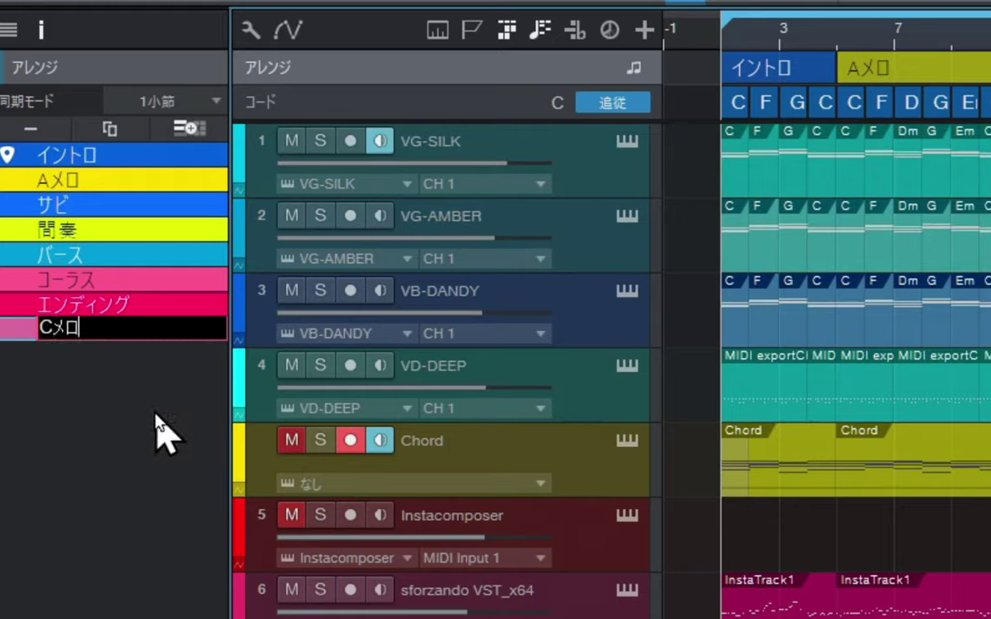
key(Return)
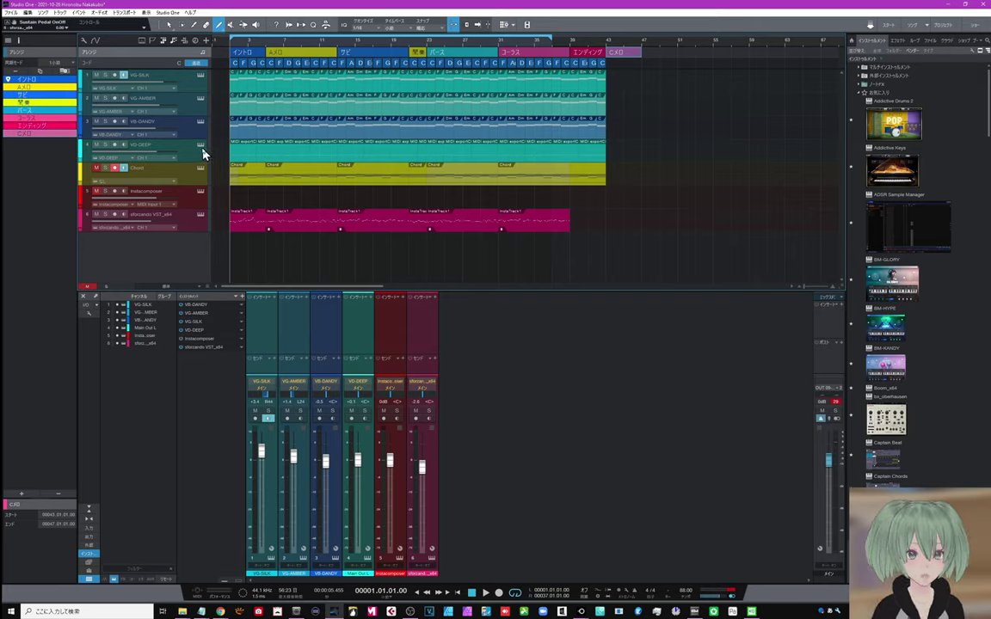
Cycle repeatedly through the Arrow, Range and Split tools.
key(1)
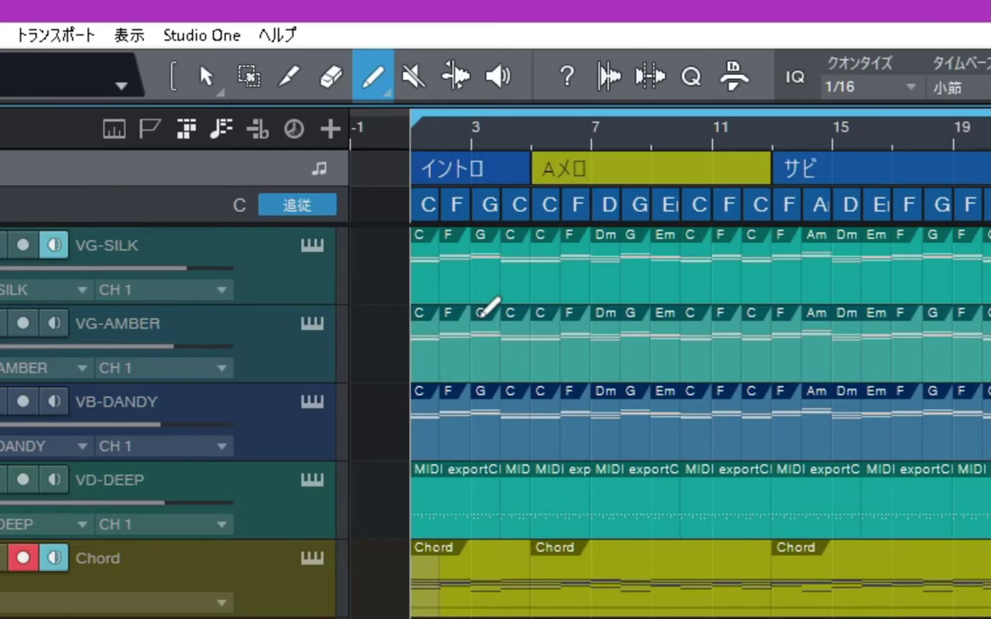
key(1)
key(2)
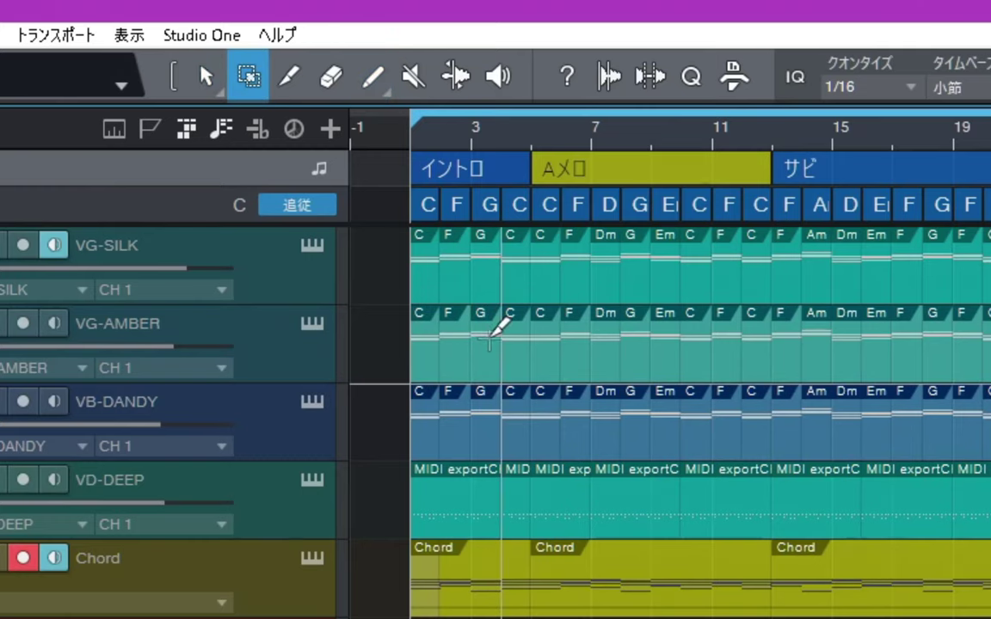
key(3)
key(1)
key(2)
key(3)
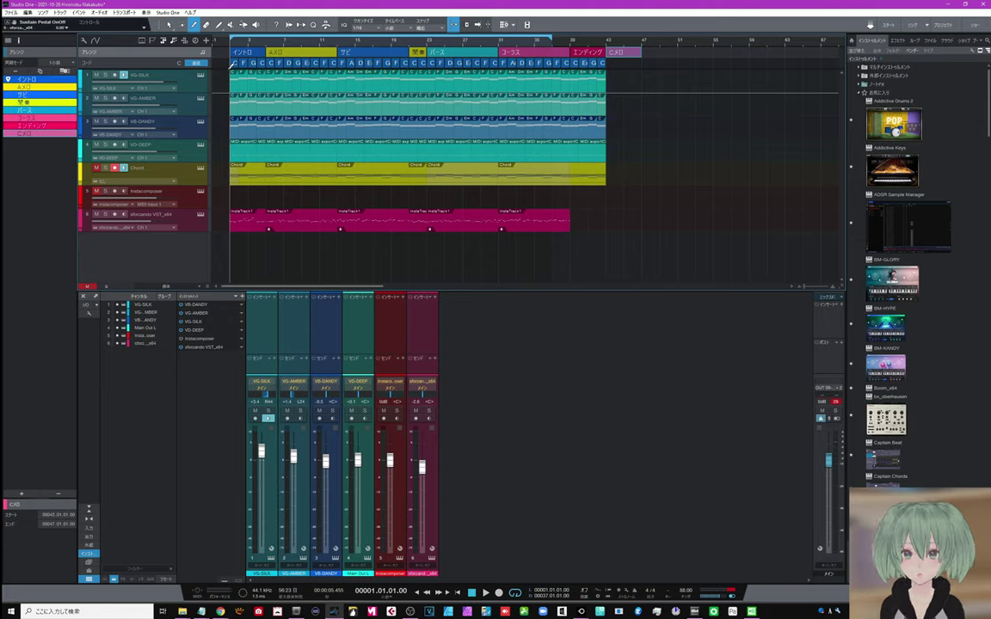
Delete the Cメロ section from the arranger track.
right_click(621, 57)
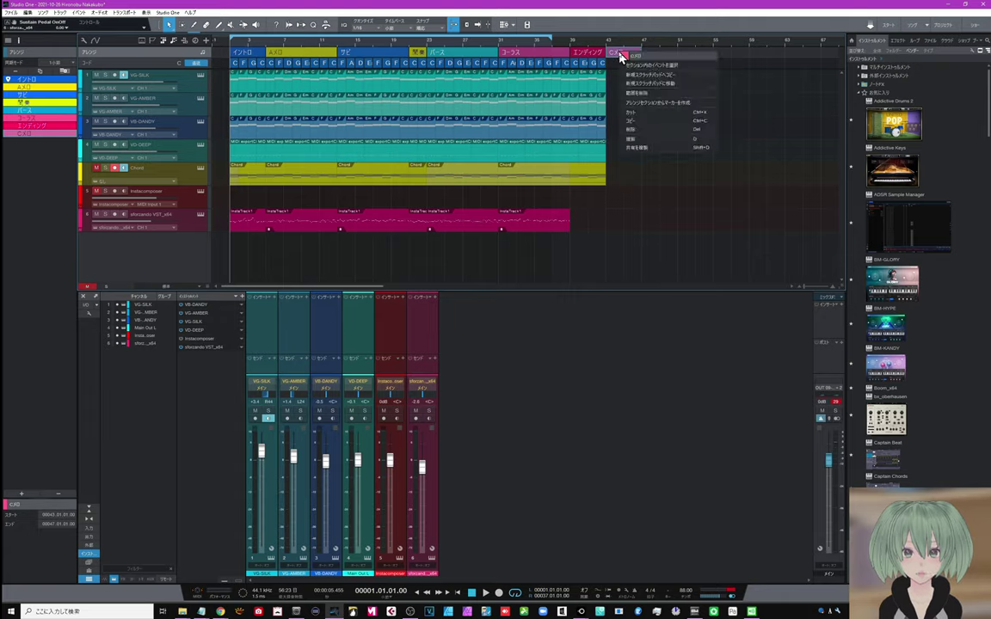
click(630, 147)
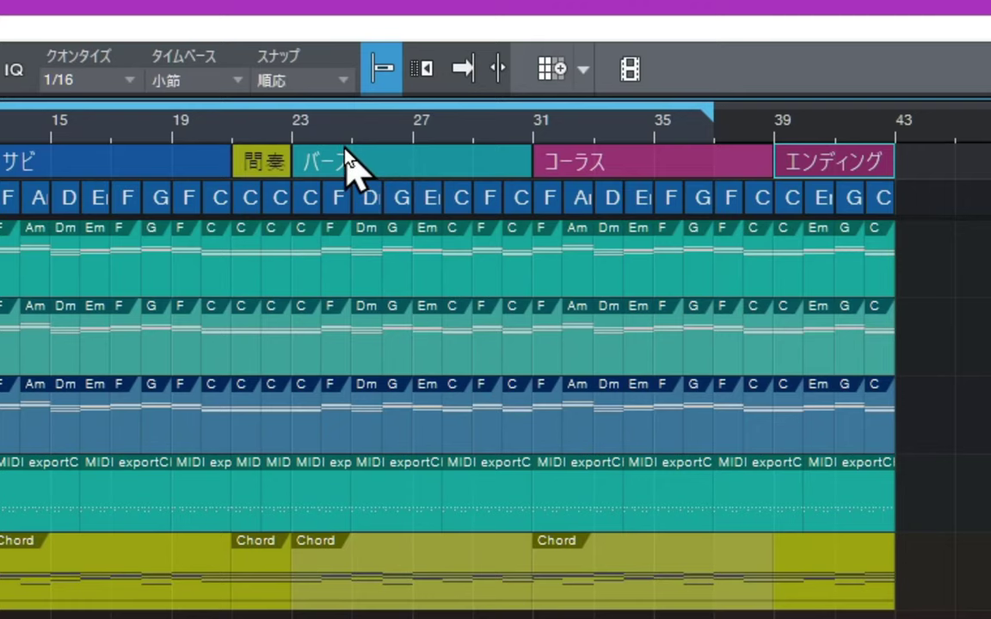
Rename the バース section as Aメロ2 and change its colour to yellow.
right_click(338, 161)
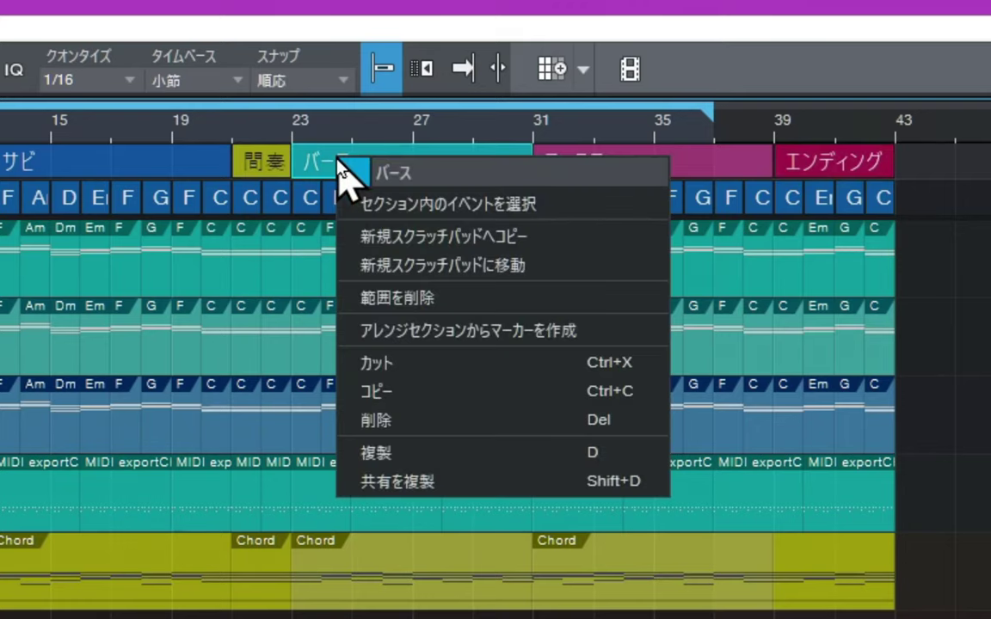
click(395, 172)
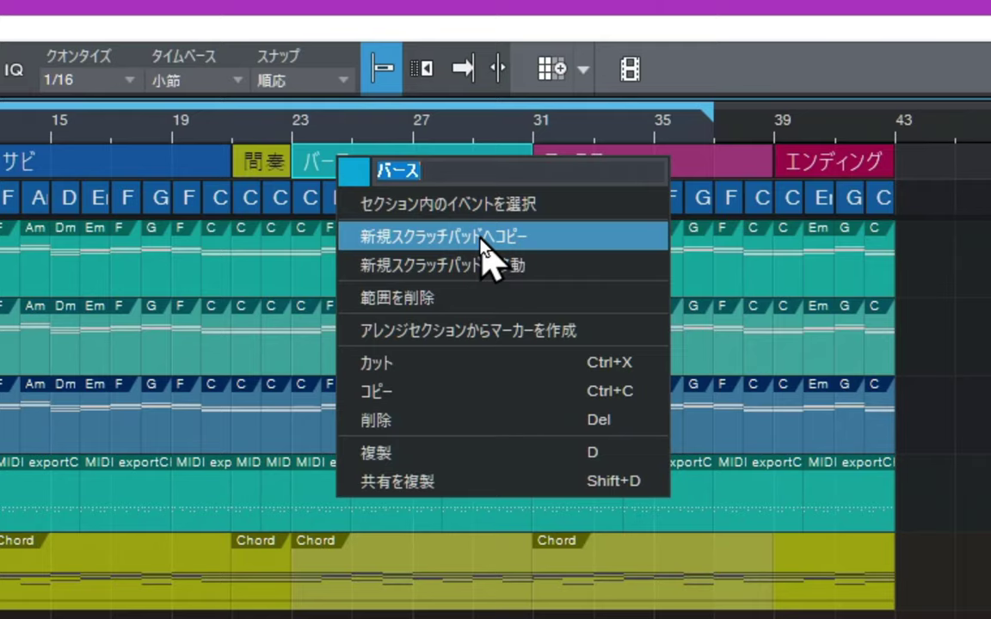
text(Aメロ2)
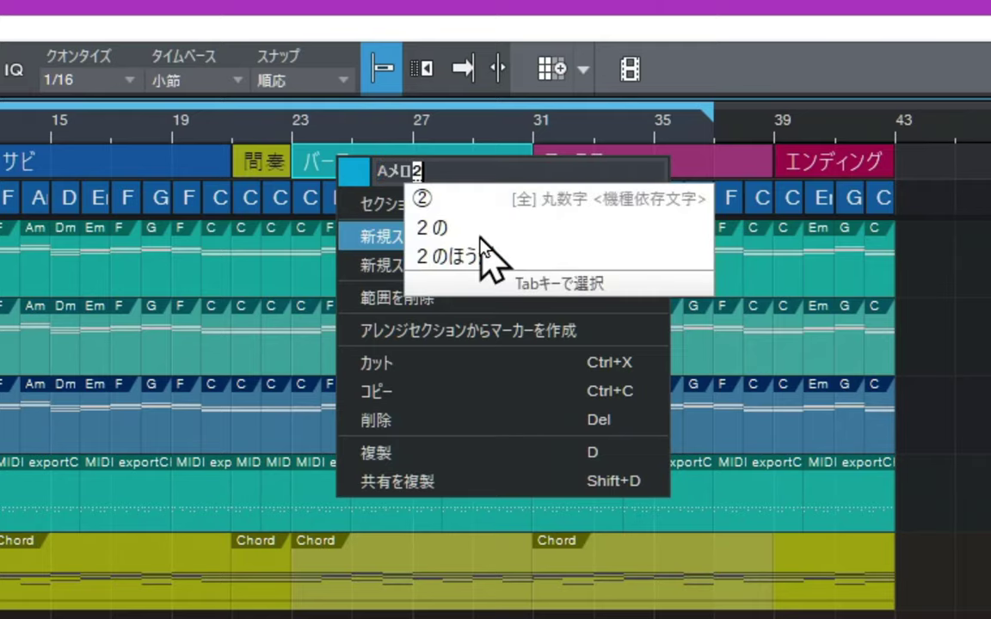
key(Return)
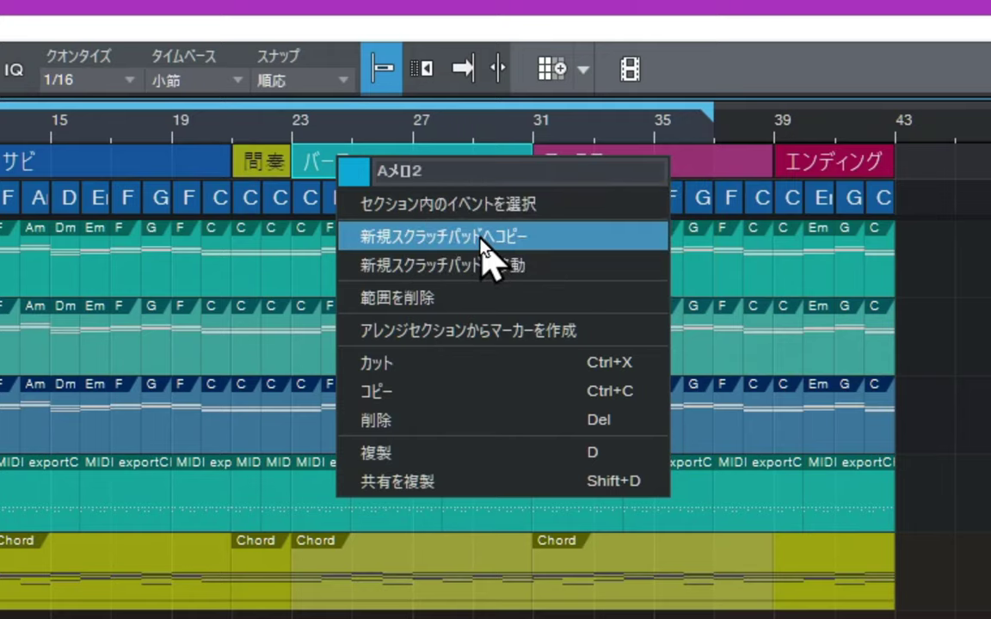
click(355, 174)
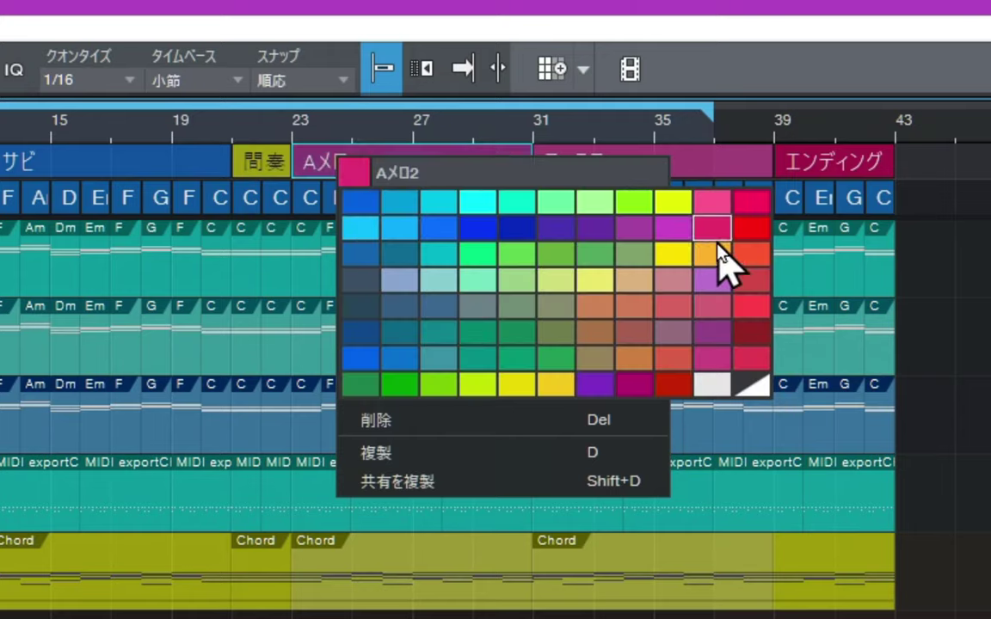
click(674, 256)
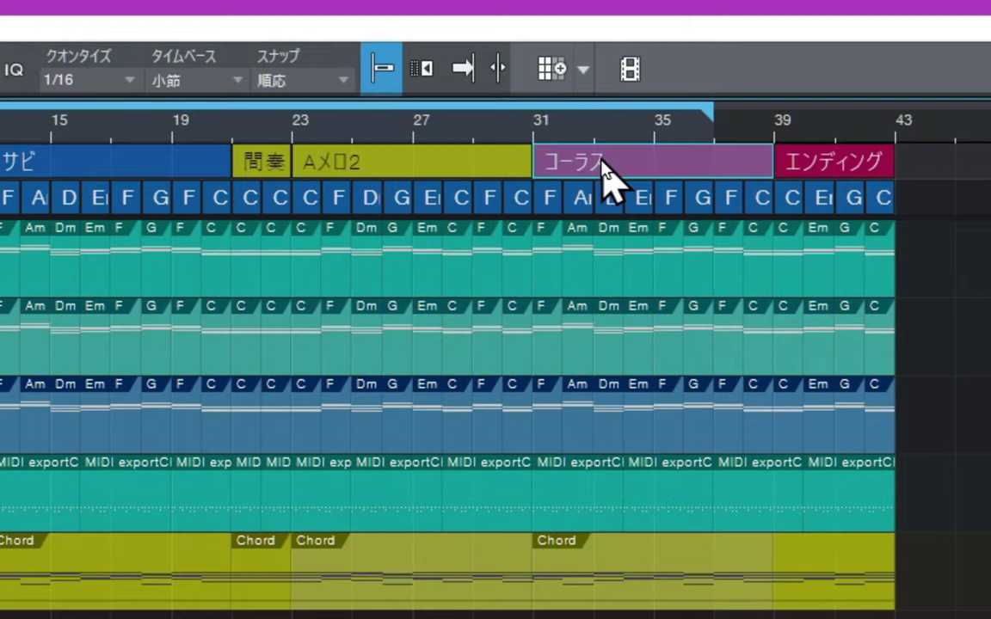
Rename the コーラス section as サビ2 and change its colour to green.
double_click(596, 161)
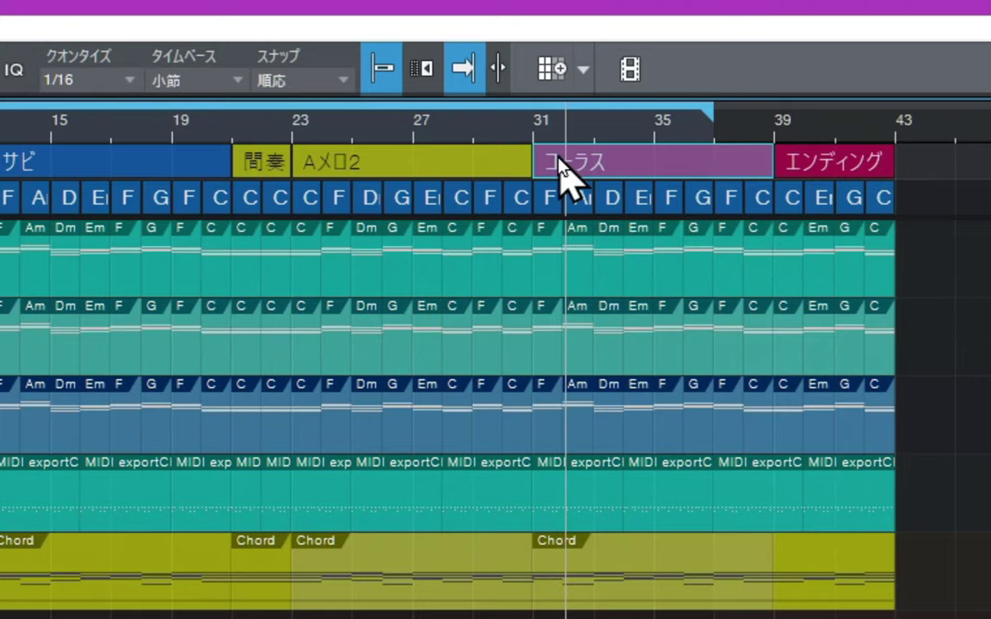
right_click(615, 170)
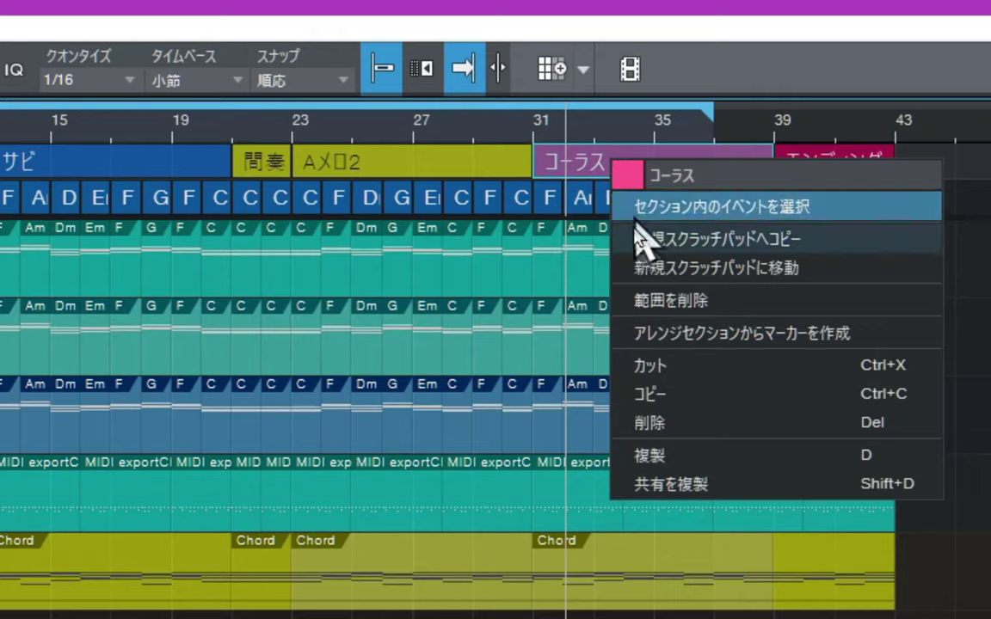
click(654, 177)
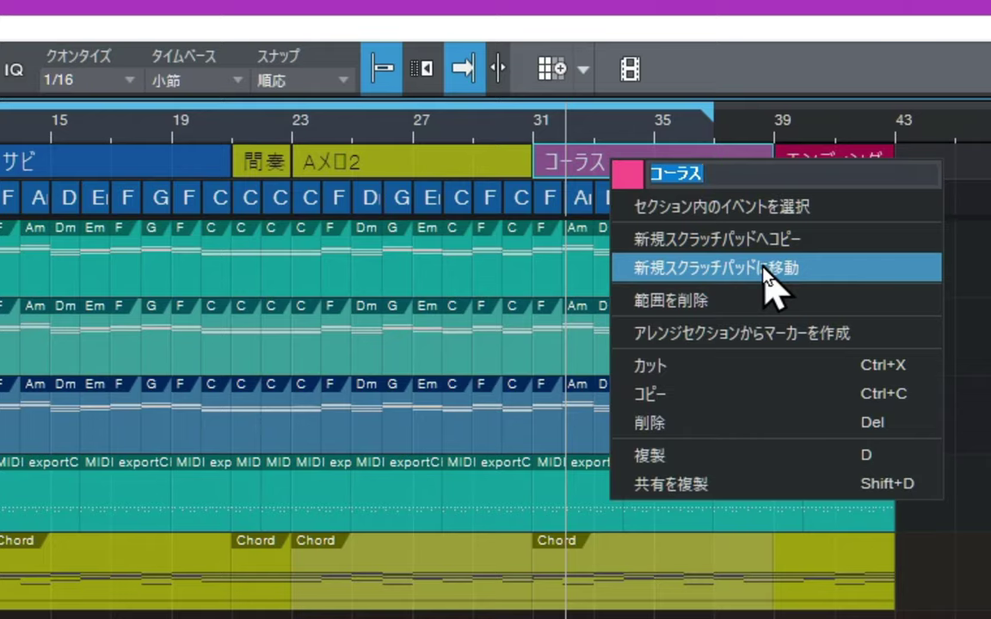
text(さび)
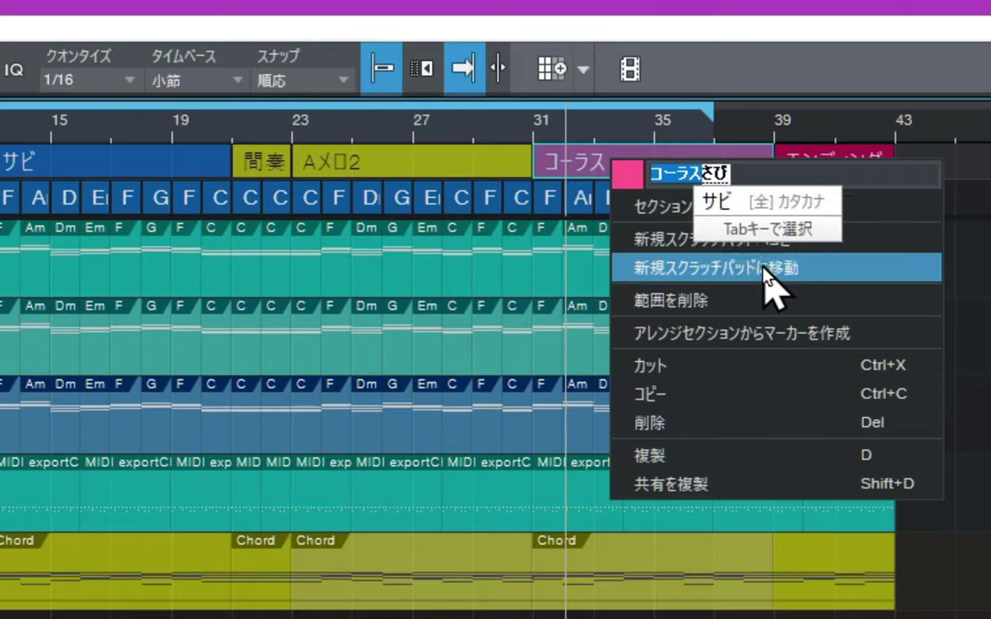
key(Tab)
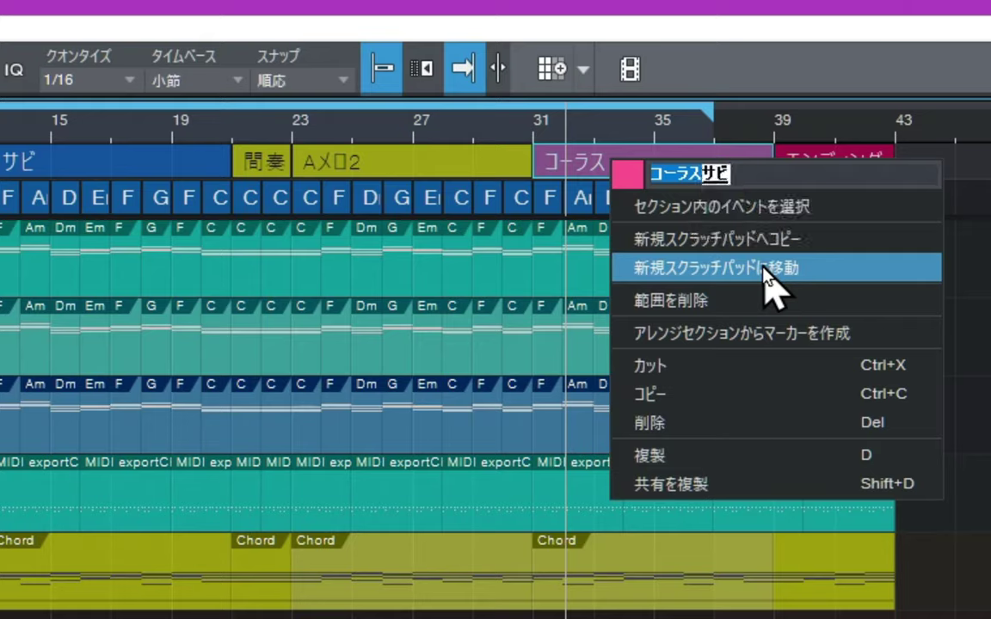
key(Return)
text(2)
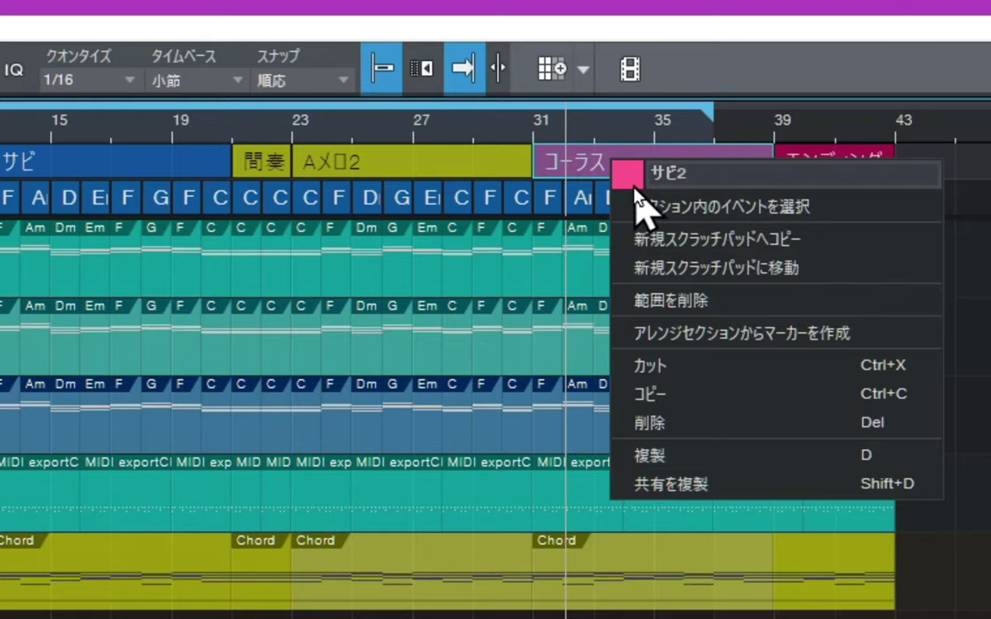
click(634, 186)
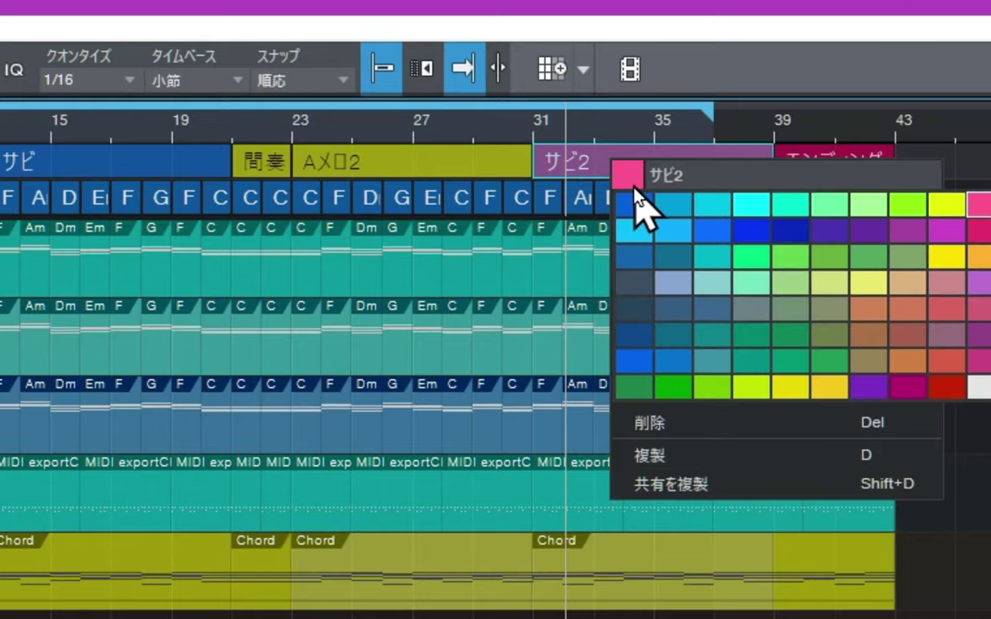
click(789, 337)
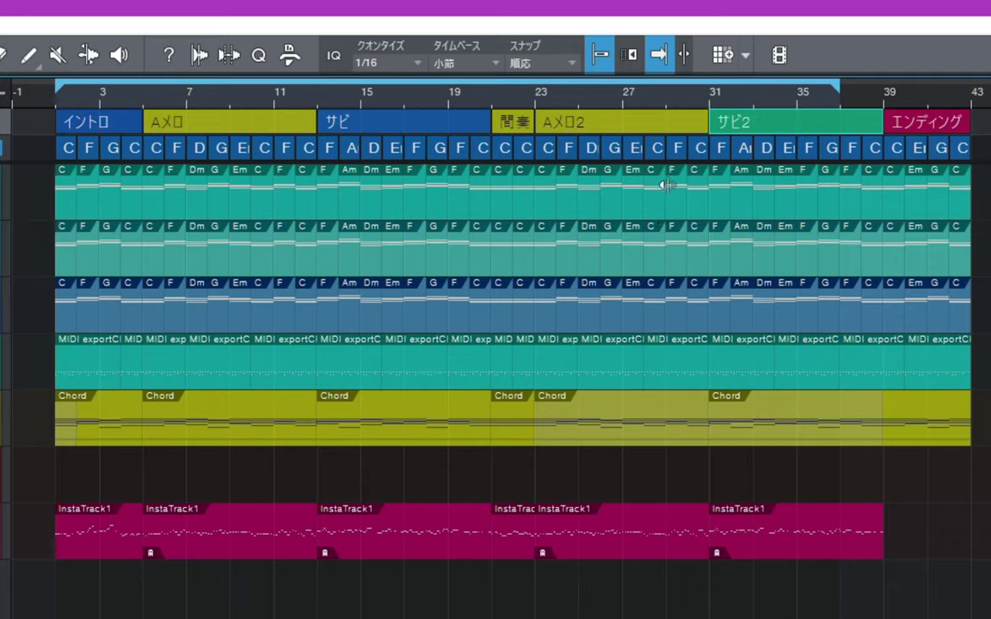
Jump playback between the Aメロ2, サビ, Aメロ, イントロ and 間奏 sections of the arranger track to listen to each part.
click(606, 130)
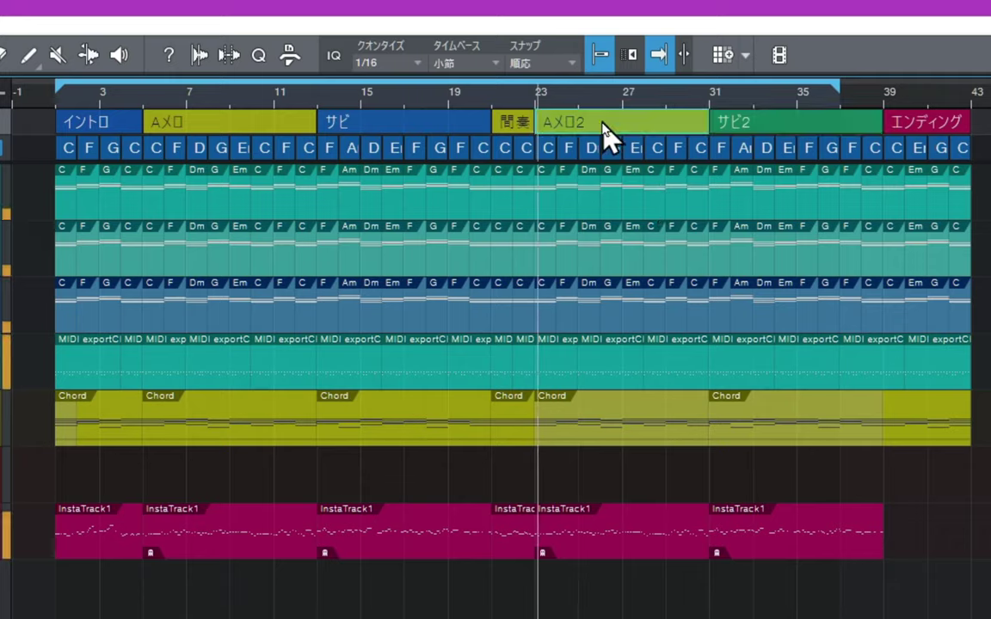
click(410, 131)
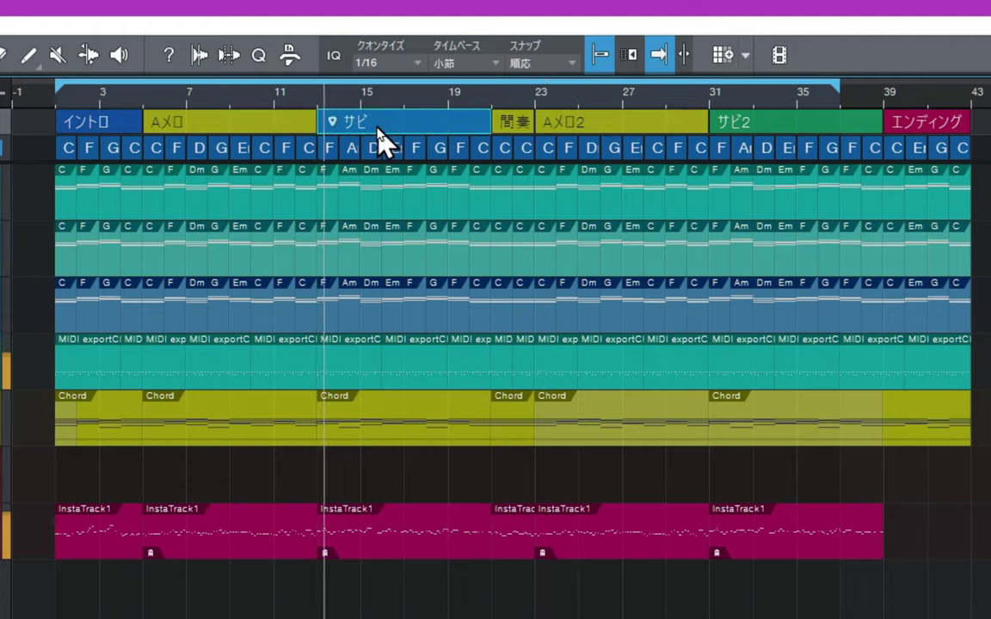
key(space)
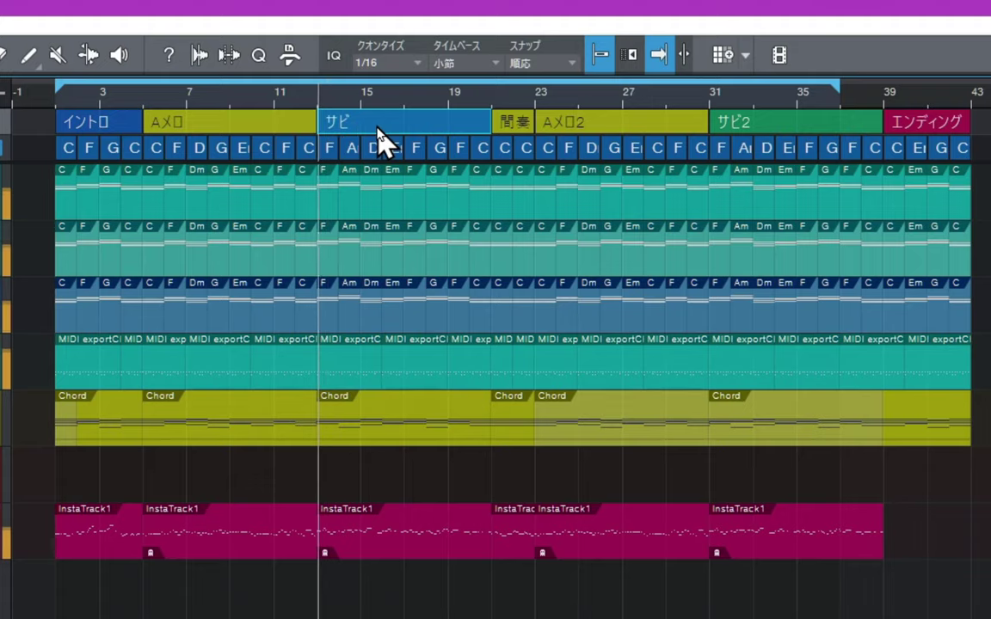
click(245, 138)
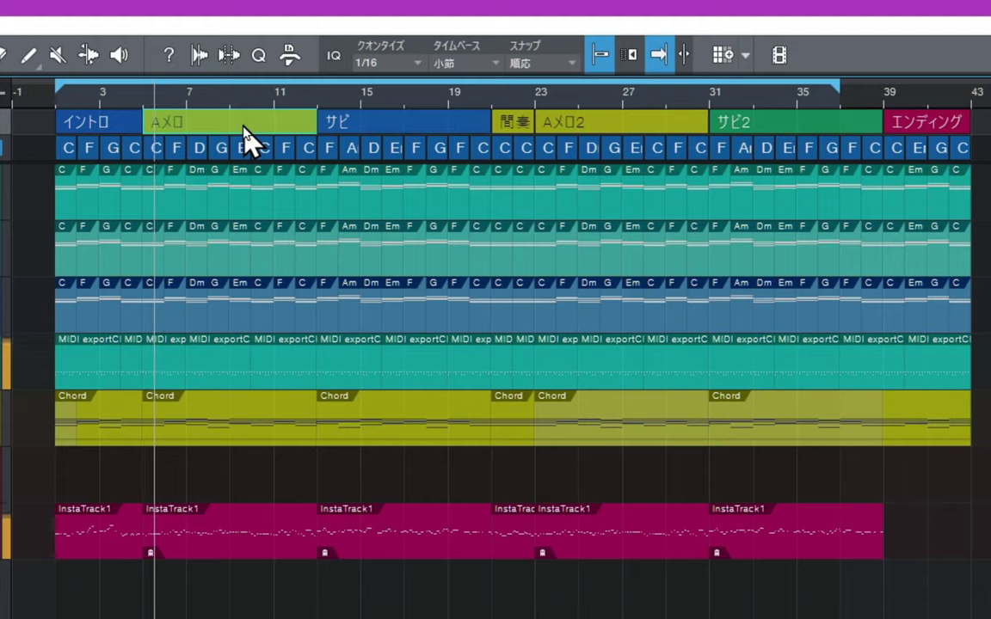
click(89, 121)
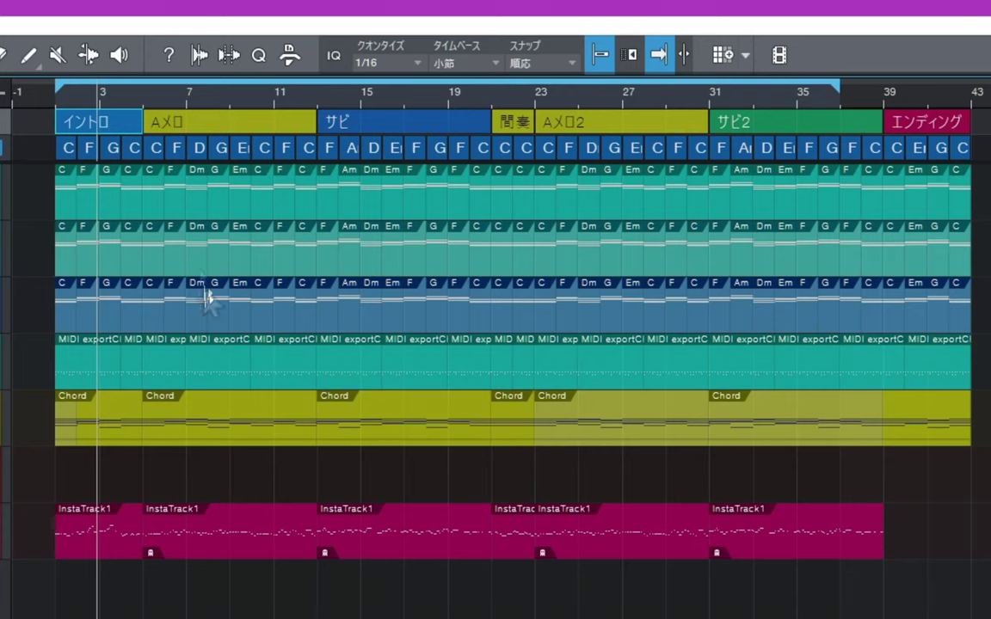
click(242, 129)
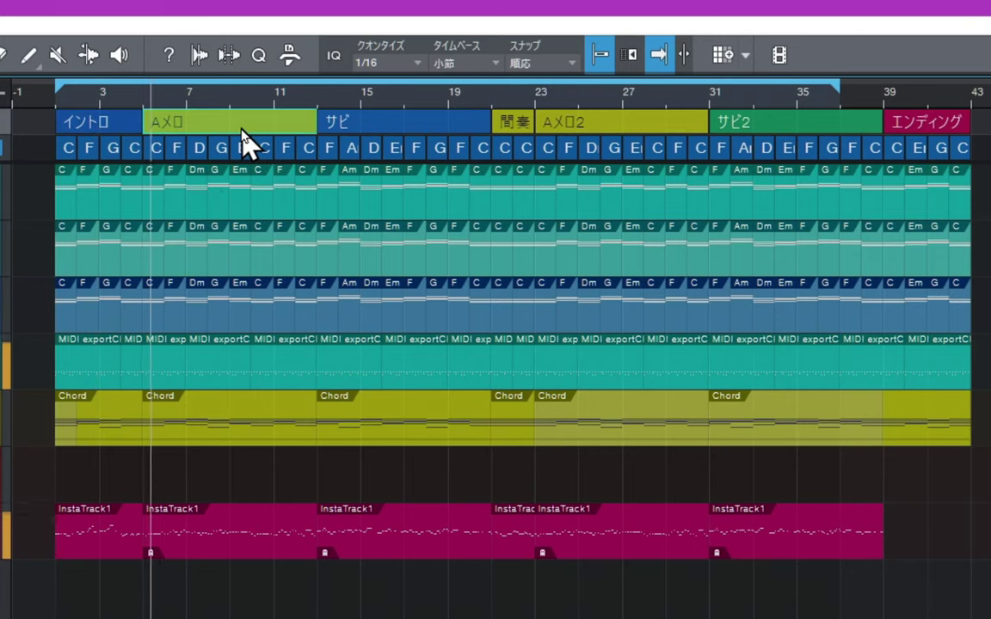
click(379, 133)
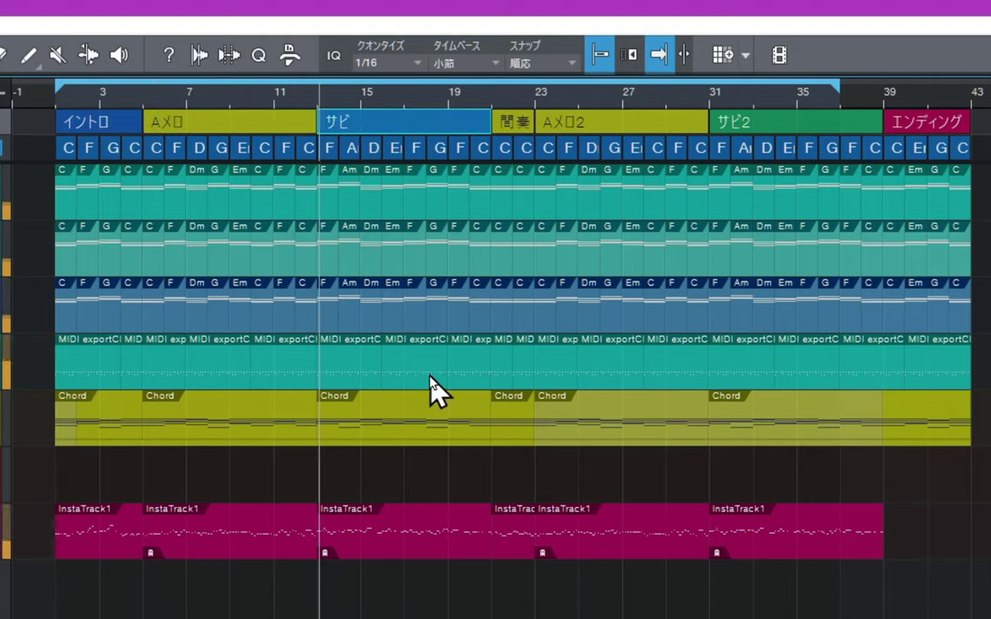
click(636, 121)
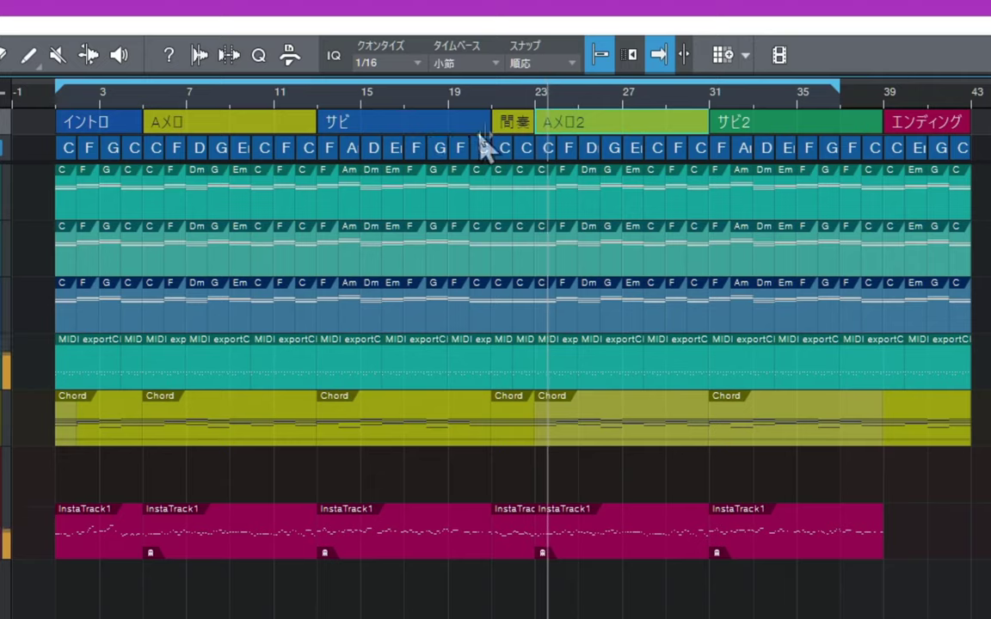
click(516, 135)
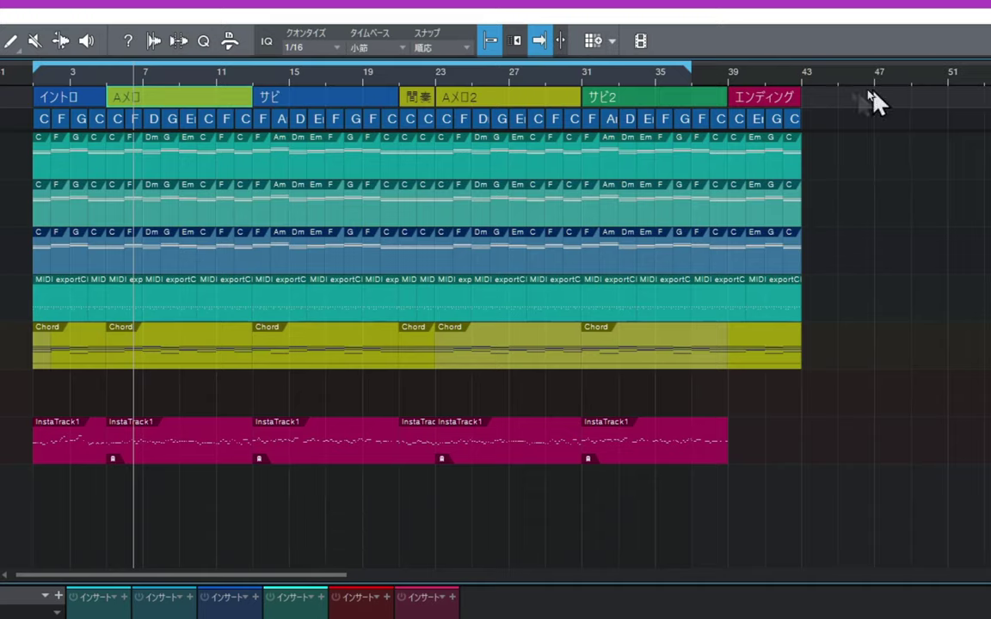
Select the sections from サビ through エンディング, move them together to start at bar 21, and undo the move.
drag(875, 100, 774, 108)
drag(547, 101, 302, 95)
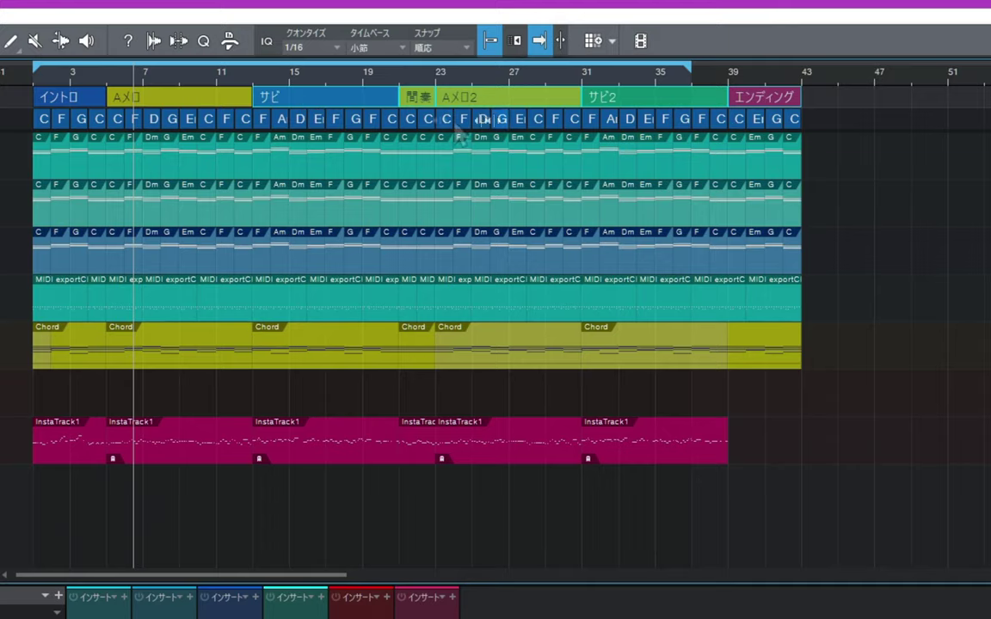
drag(272, 76, 276, 104)
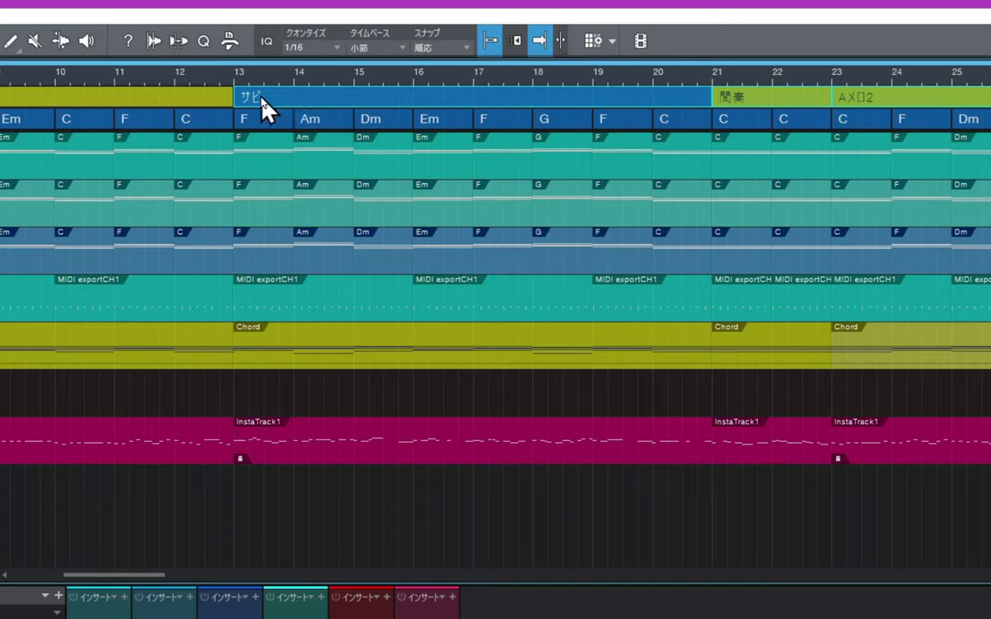
drag(262, 98, 736, 110)
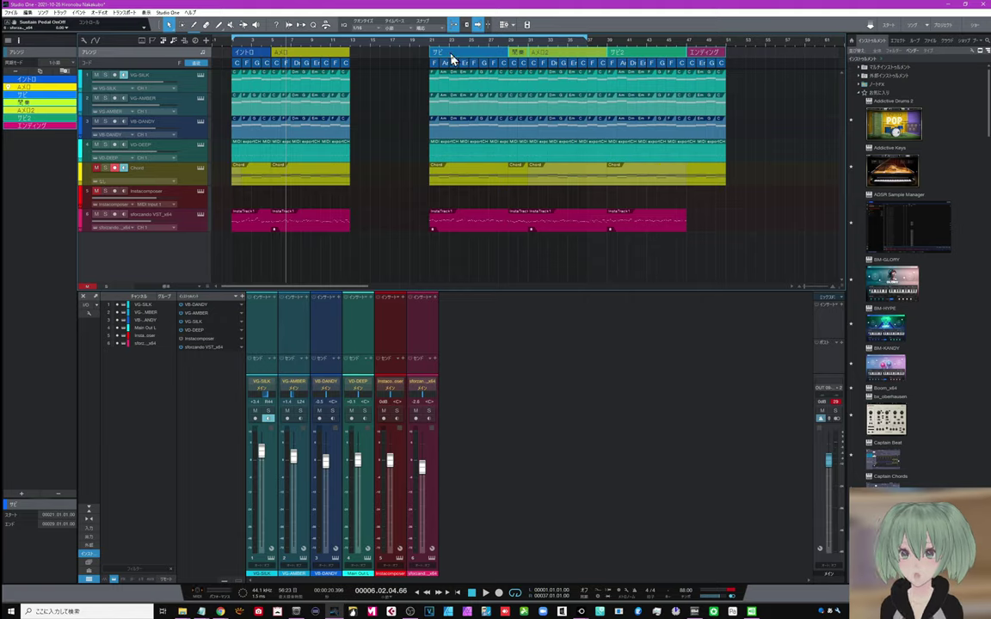
key(ctrl+z)
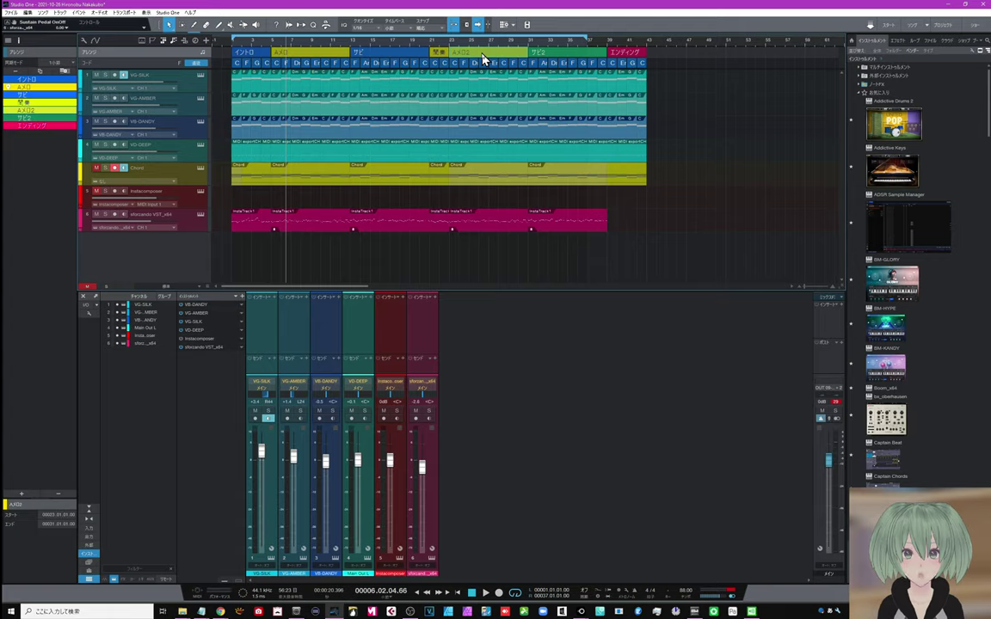
Move only the Aメロ2 section past エンディング to about bar 44, and undo the move.
click(483, 58)
drag(499, 60, 697, 56)
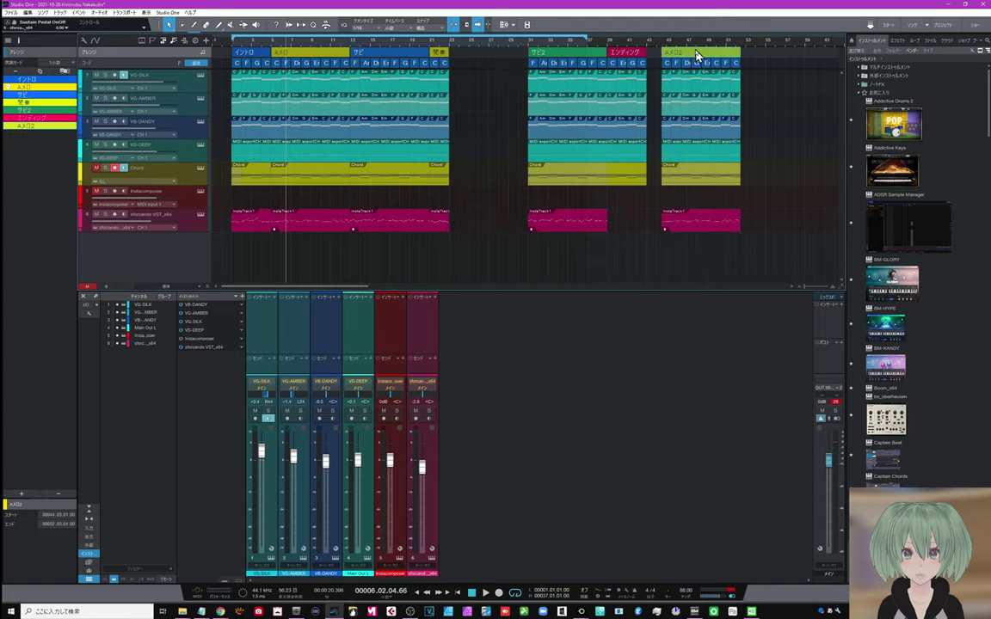
key(ctrl+z)
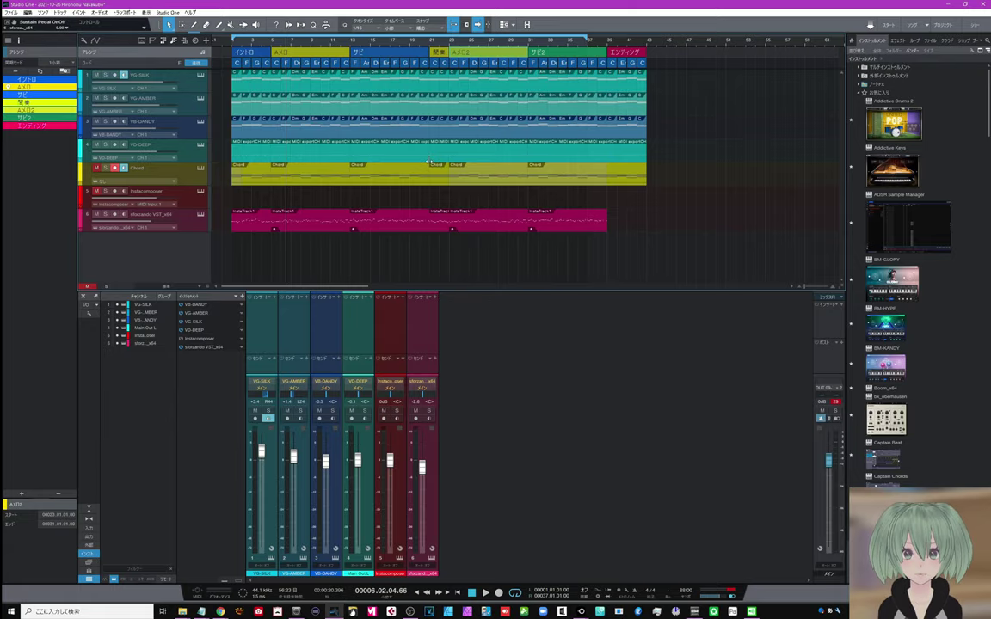